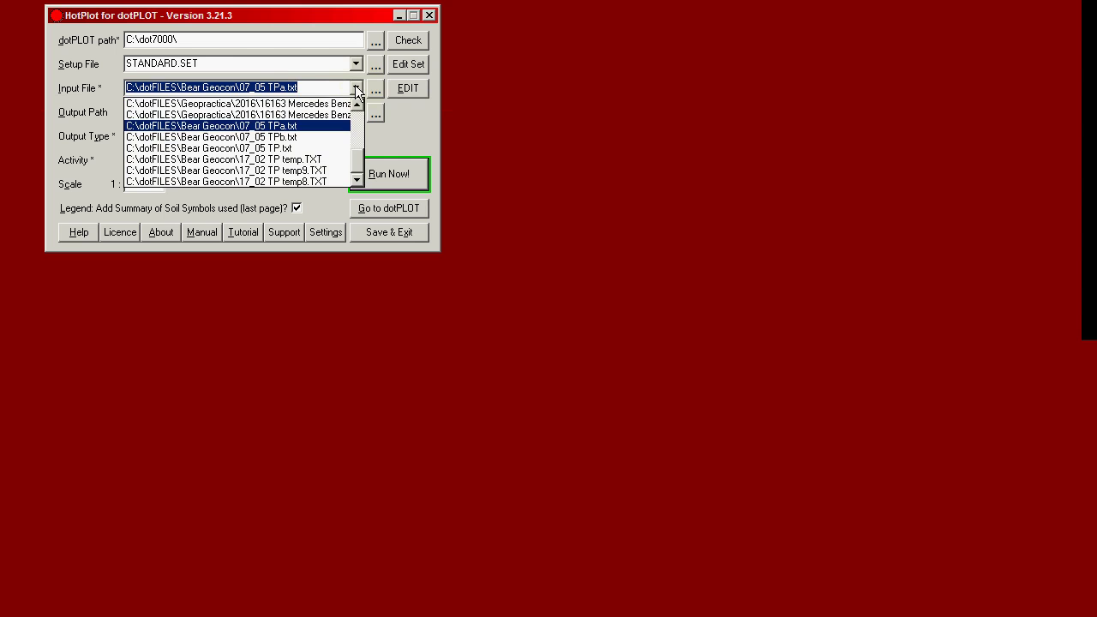
Load EXAMPLES.TXT from C:\dot7000\Examples as HotPlot's input file.
{"action": "left_click", "coordinate": [357, 89]}
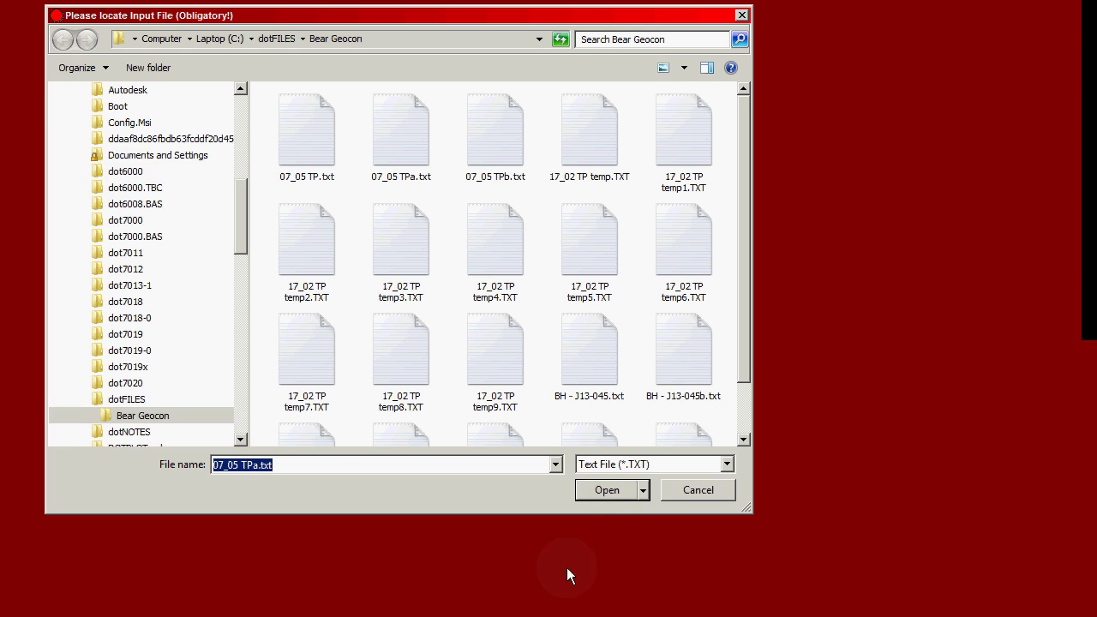
{"action": "left_click", "coordinate": [125, 400]}
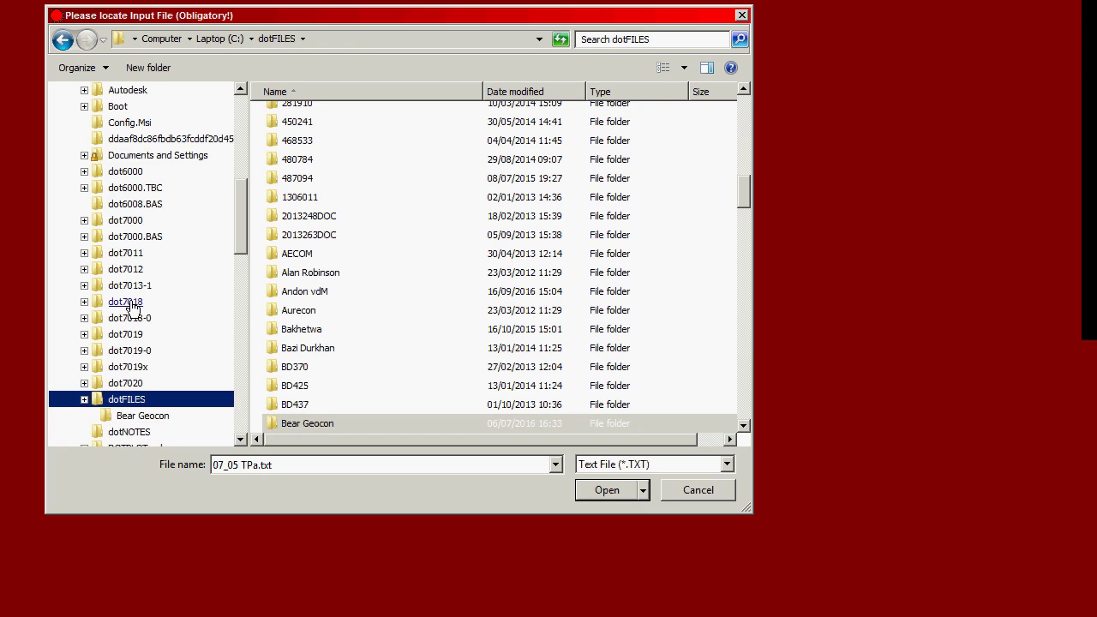
{"action": "left_click", "coordinate": [123, 222]}
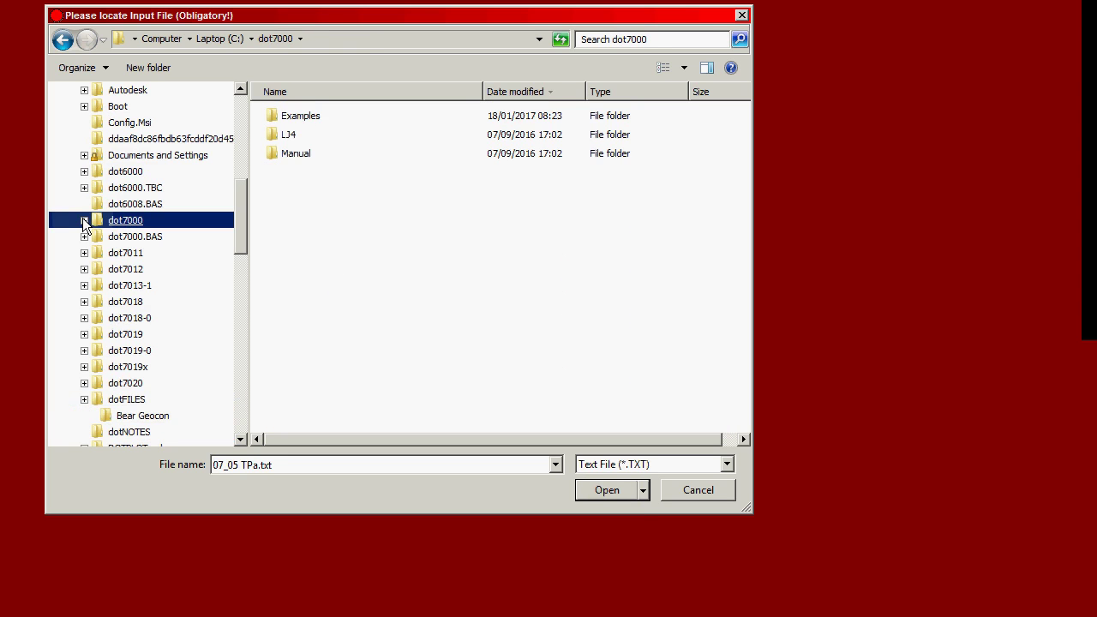
{"action": "left_click", "coordinate": [84, 220]}
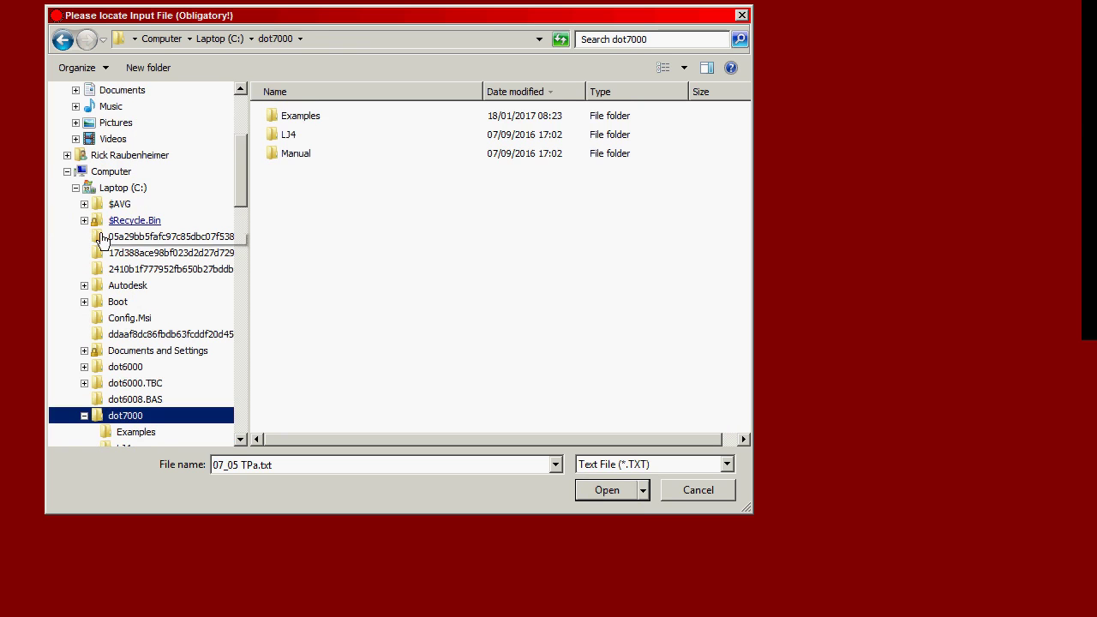
{"action": "left_click_drag", "start_coordinate": [239, 180], "coordinate": [234, 231]}
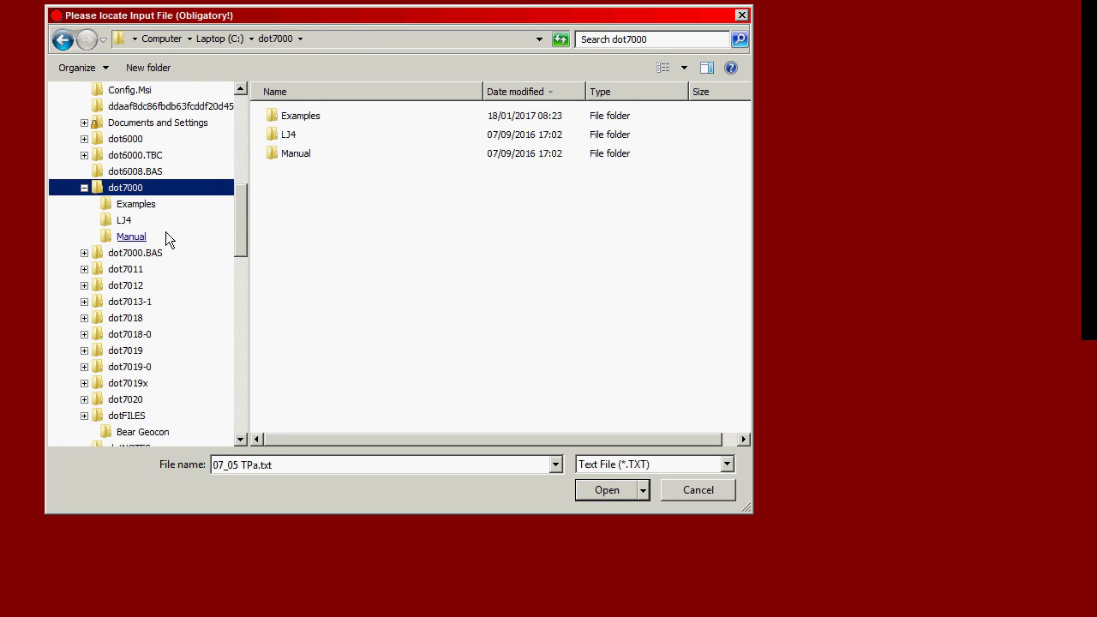
{"action": "left_click", "coordinate": [129, 205]}
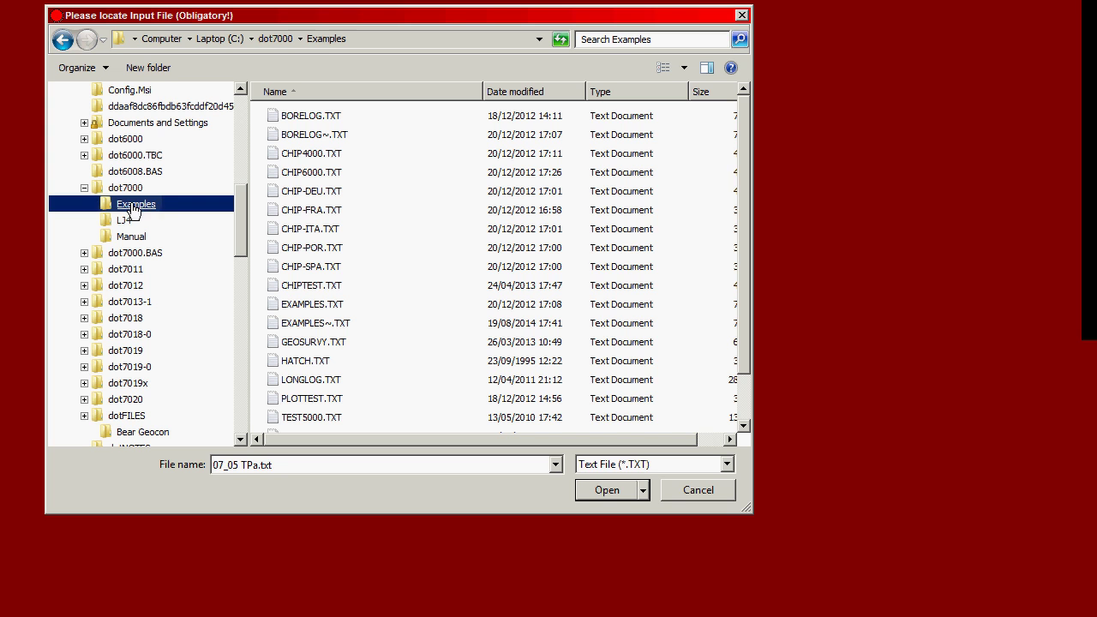
{"action": "left_click", "coordinate": [300, 307]}
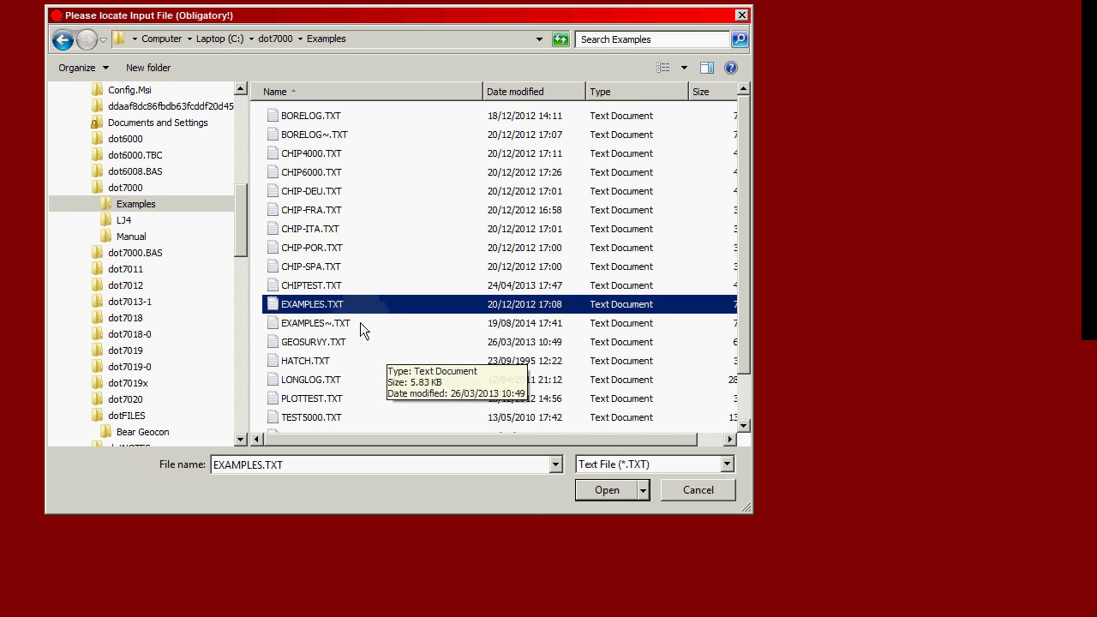
{"action": "left_click", "coordinate": [613, 487]}
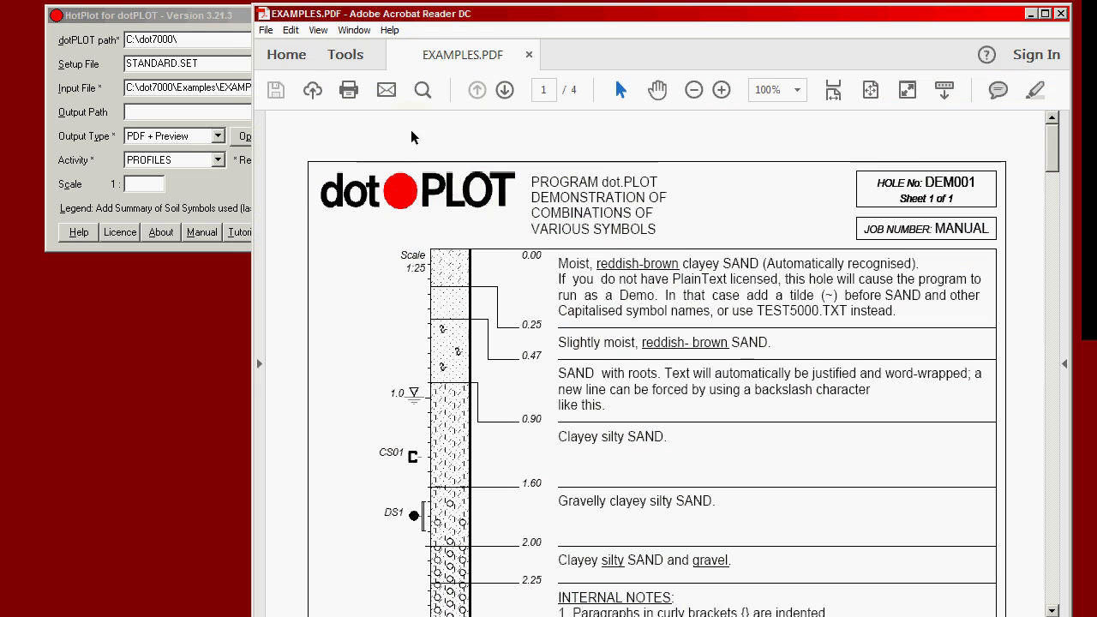
Scroll page 1 down to DEM001's refusal on dolerite at 4.60 m and its five notes.
{"action": "left_click_drag", "start_coordinate": [500, 15], "coordinate": [502, 8]}
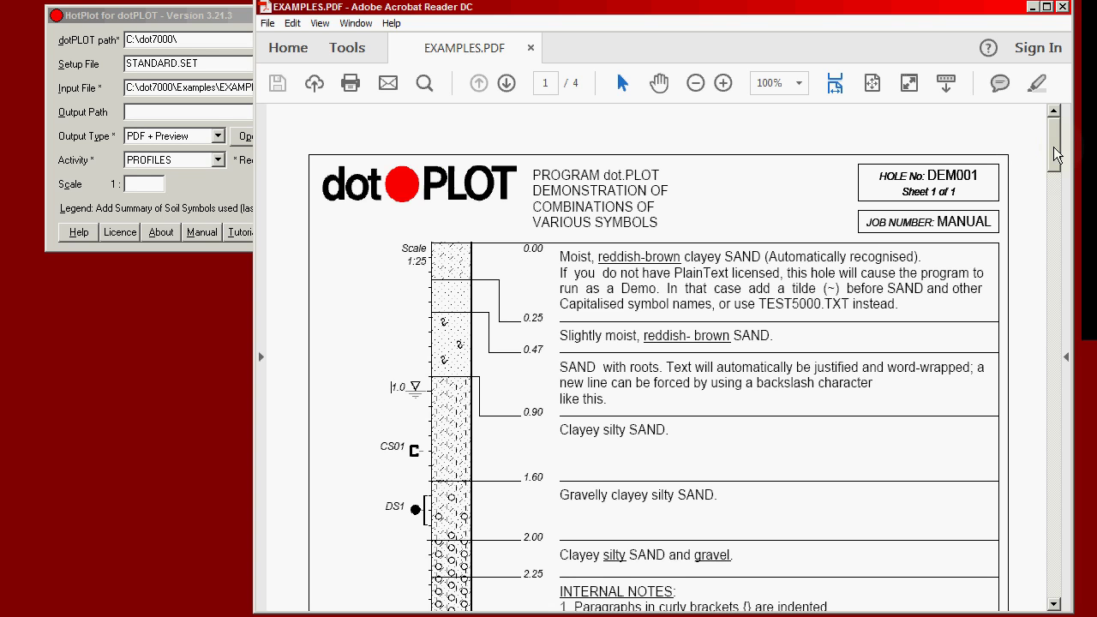
{"action": "left_click_drag", "start_coordinate": [1053, 146], "coordinate": [1057, 159]}
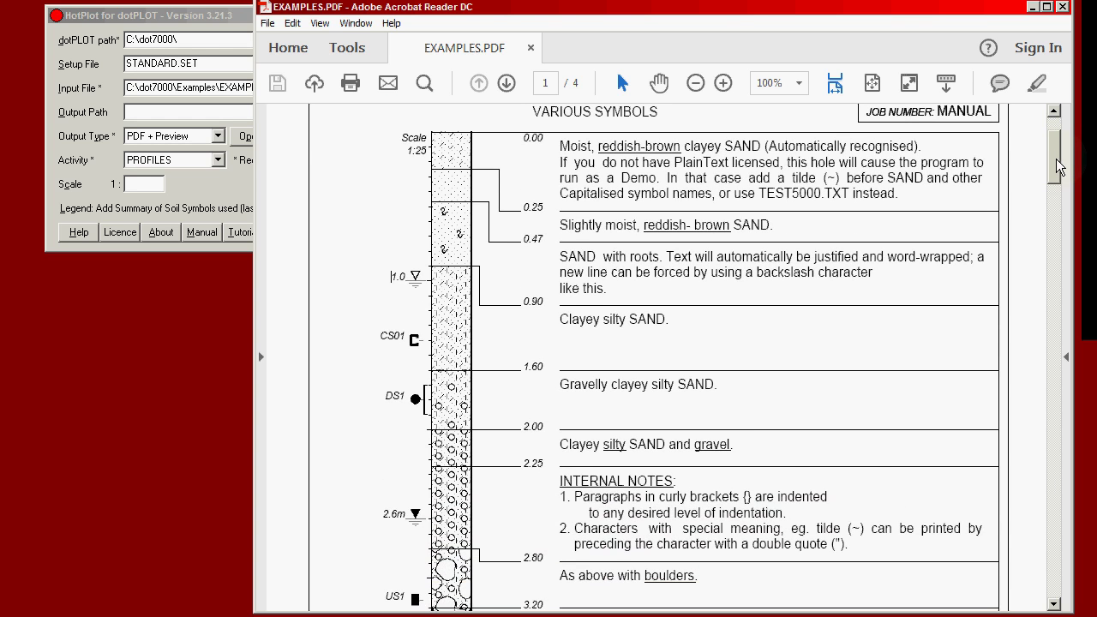
{"action": "left_click_drag", "start_coordinate": [1056, 159], "coordinate": [1066, 210]}
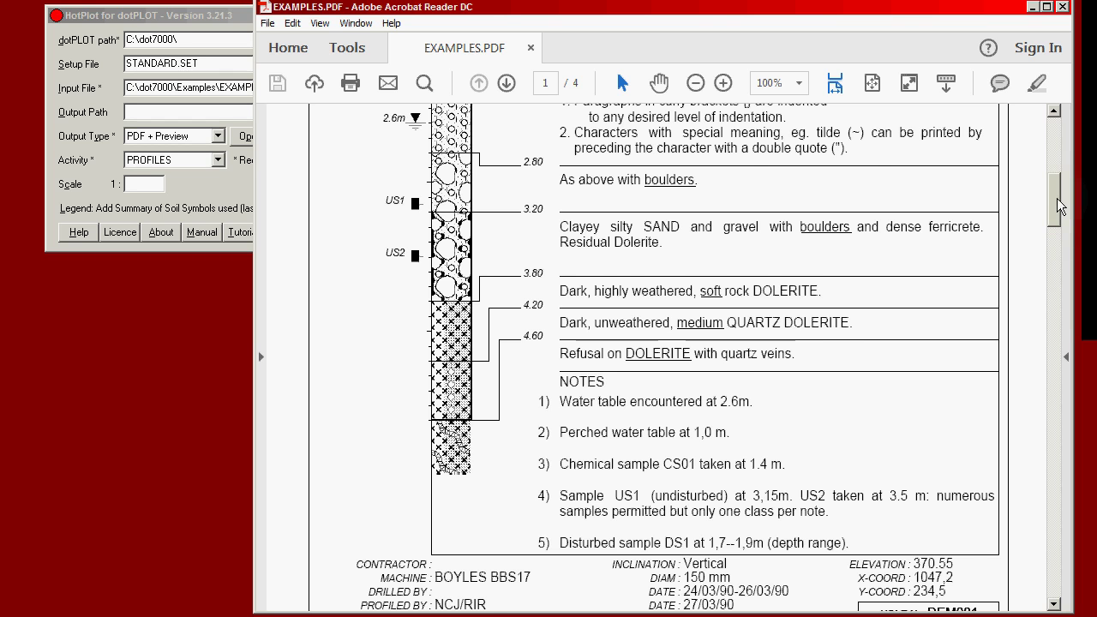
{"action": "left_click_drag", "start_coordinate": [1053, 198], "coordinate": [1049, 208]}
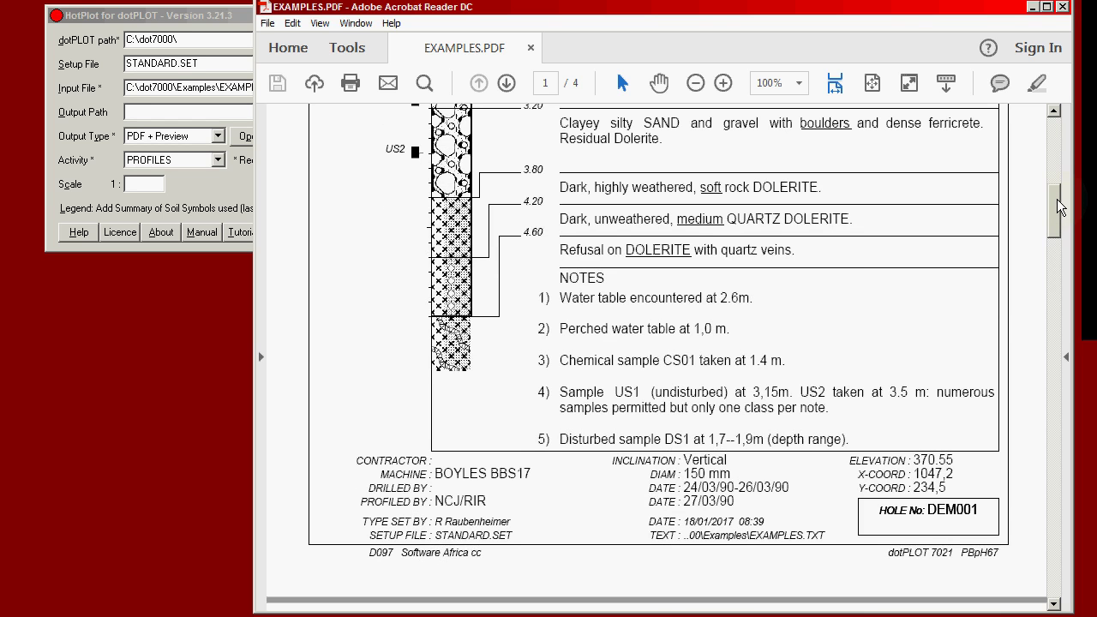
Scroll DEMO 2's trench log past the 1.50 and 2.40 m layers to its notes and footer.
{"action": "left_click_drag", "start_coordinate": [1059, 206], "coordinate": [1057, 257]}
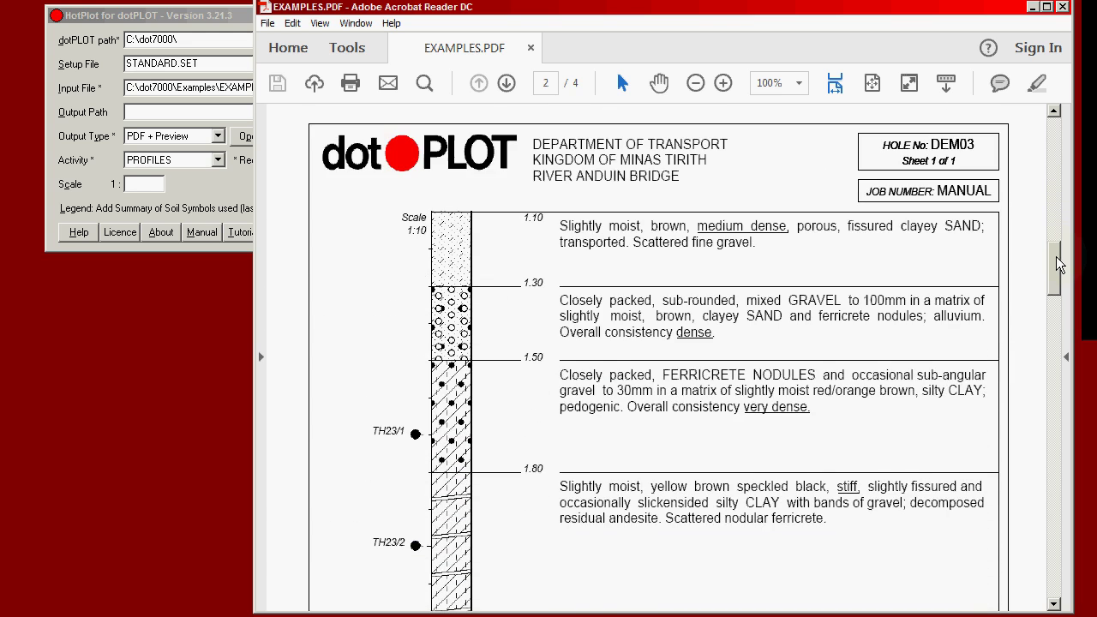
{"action": "left_click_drag", "start_coordinate": [1057, 257], "coordinate": [1054, 319]}
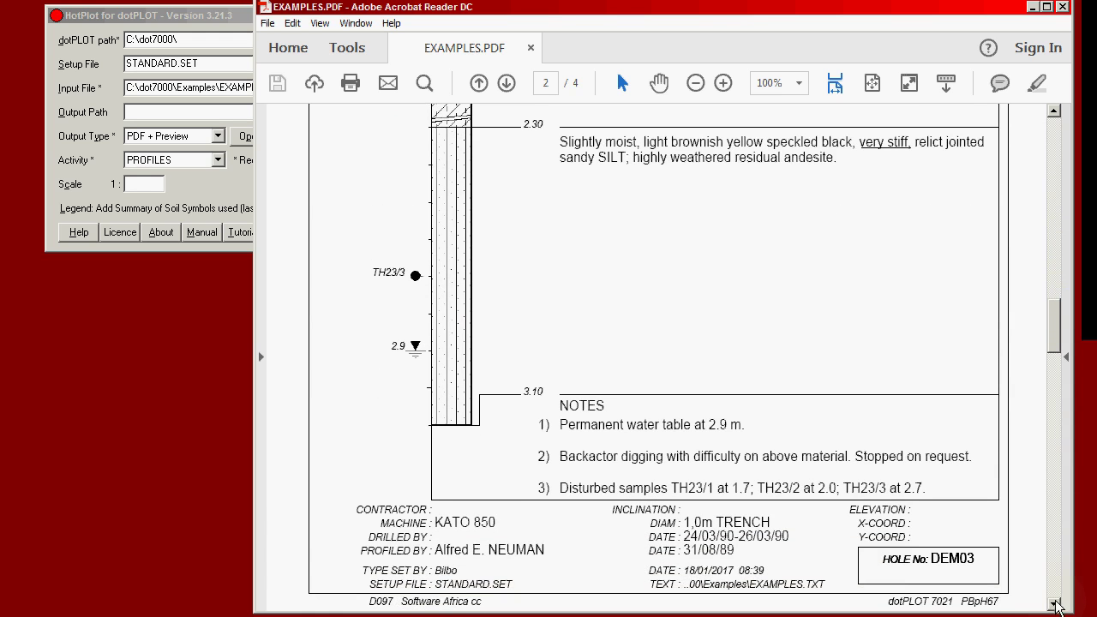
{"action": "scroll", "coordinate": [1057, 606], "scroll_direction": "down", "scroll_amount": 5}
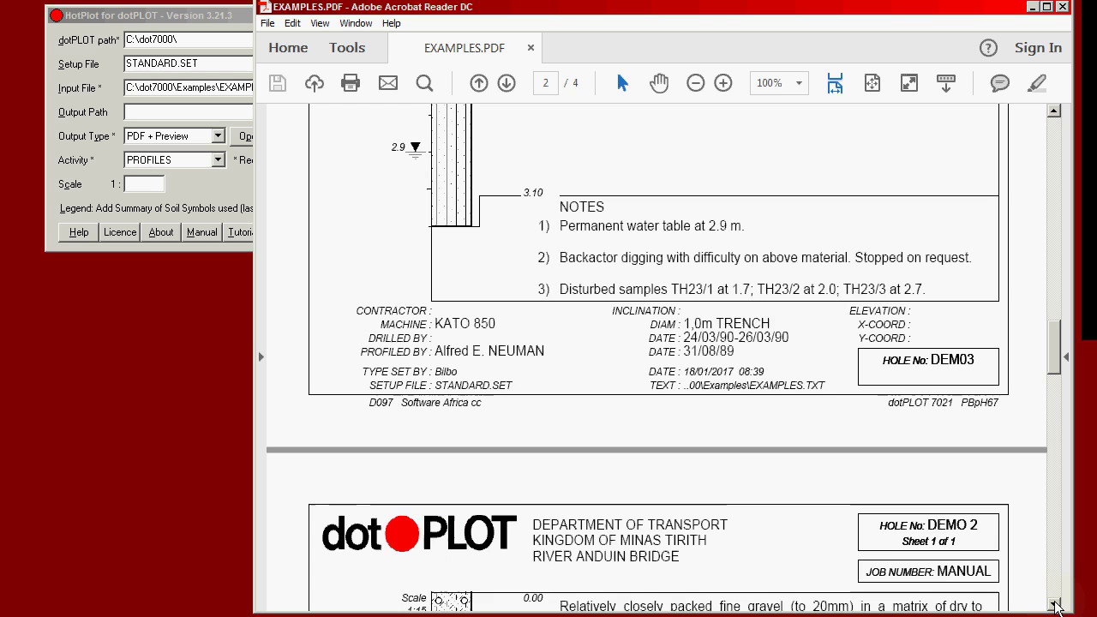
{"action": "scroll", "coordinate": [1057, 606], "scroll_direction": "down", "scroll_amount": 4}
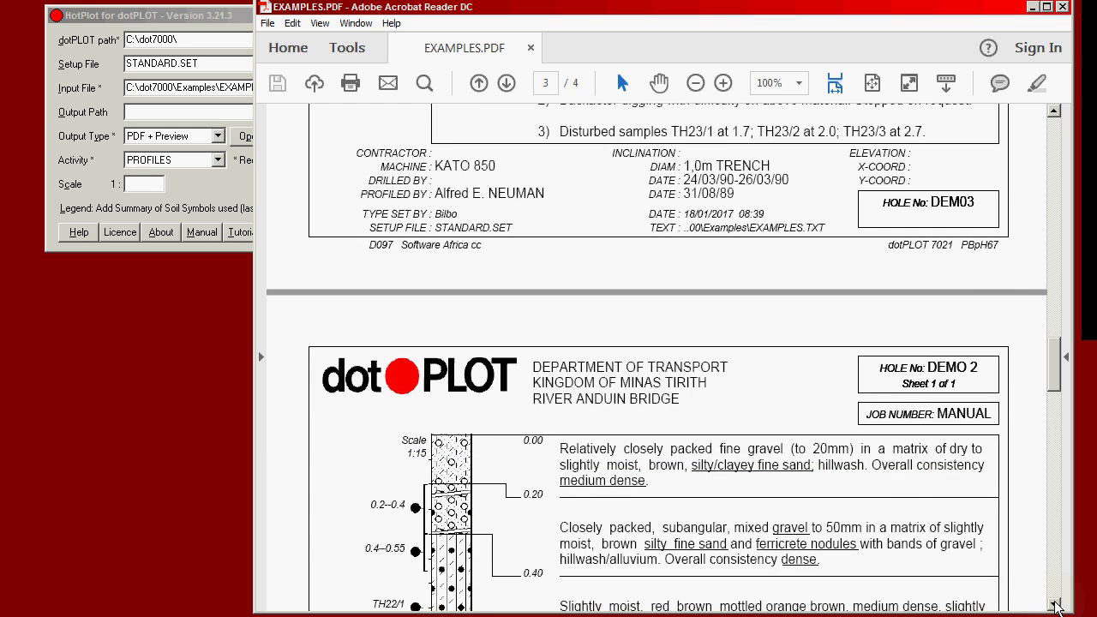
{"action": "scroll", "coordinate": [1057, 606], "scroll_direction": "down", "scroll_amount": 4}
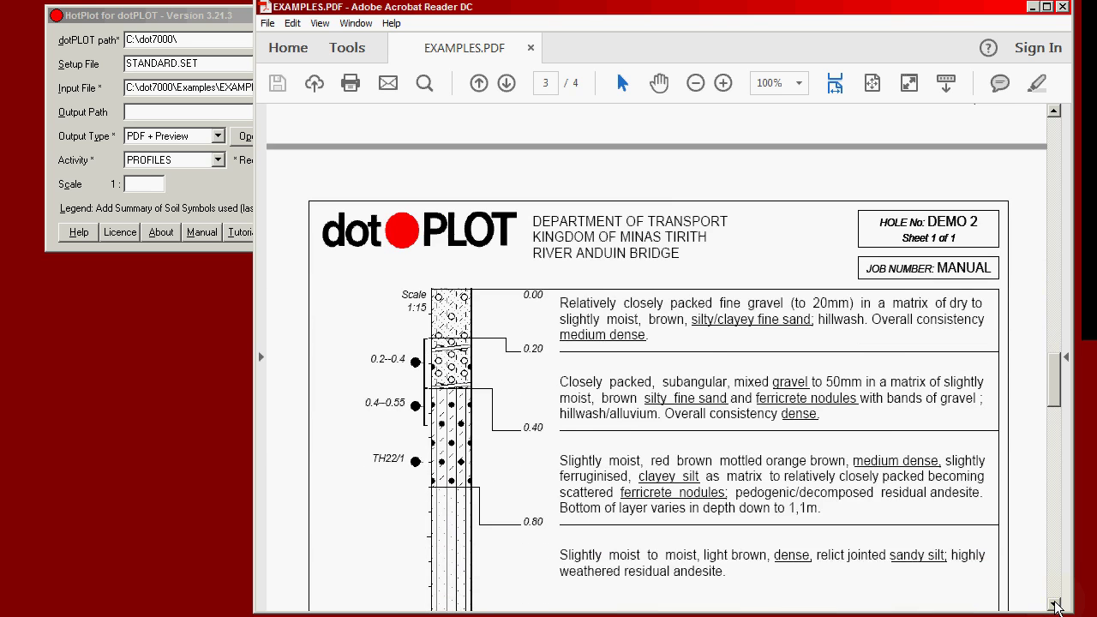
{"action": "scroll", "coordinate": [1055, 606], "scroll_direction": "down", "scroll_amount": 2}
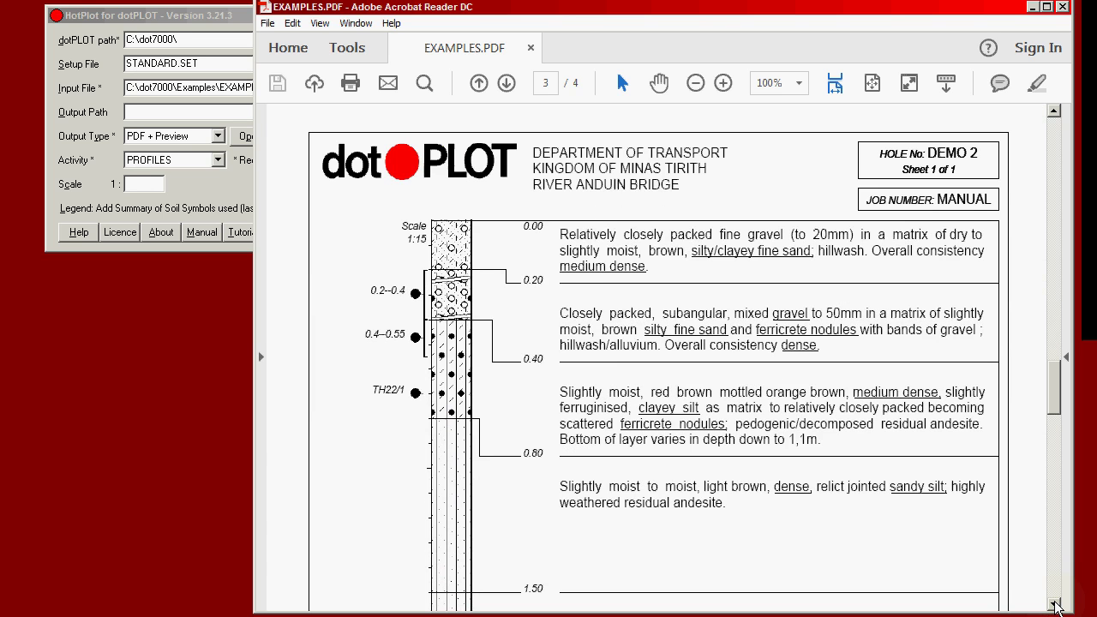
{"action": "scroll", "coordinate": [1055, 606], "scroll_direction": "down", "scroll_amount": 4}
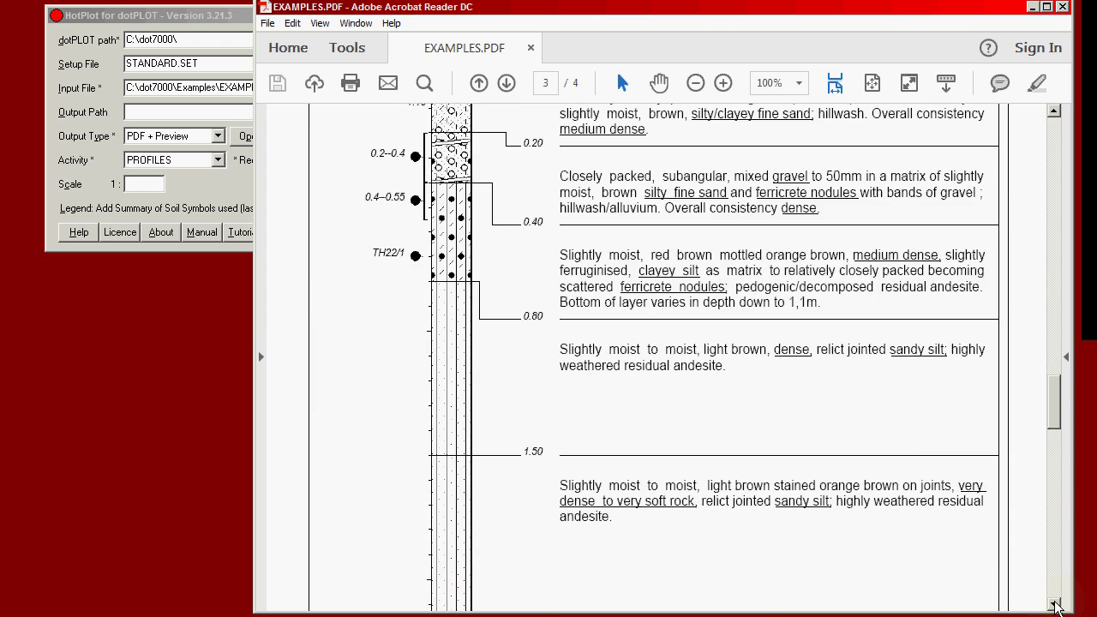
{"action": "scroll", "coordinate": [1055, 606], "scroll_direction": "down", "scroll_amount": 8}
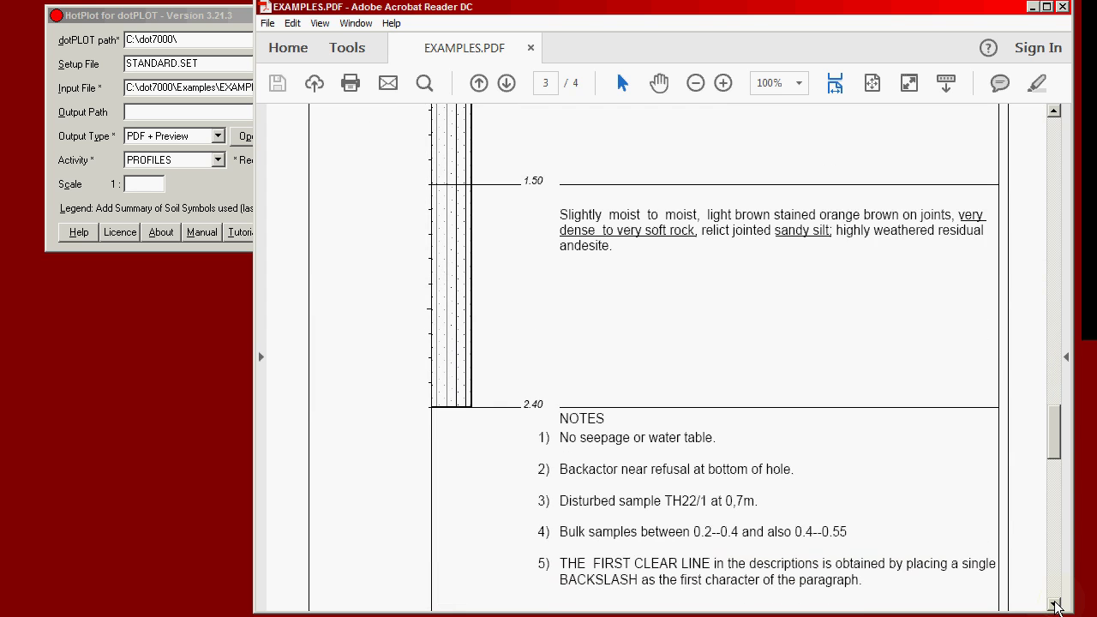
{"action": "scroll", "coordinate": [1055, 606], "scroll_direction": "down", "scroll_amount": 3}
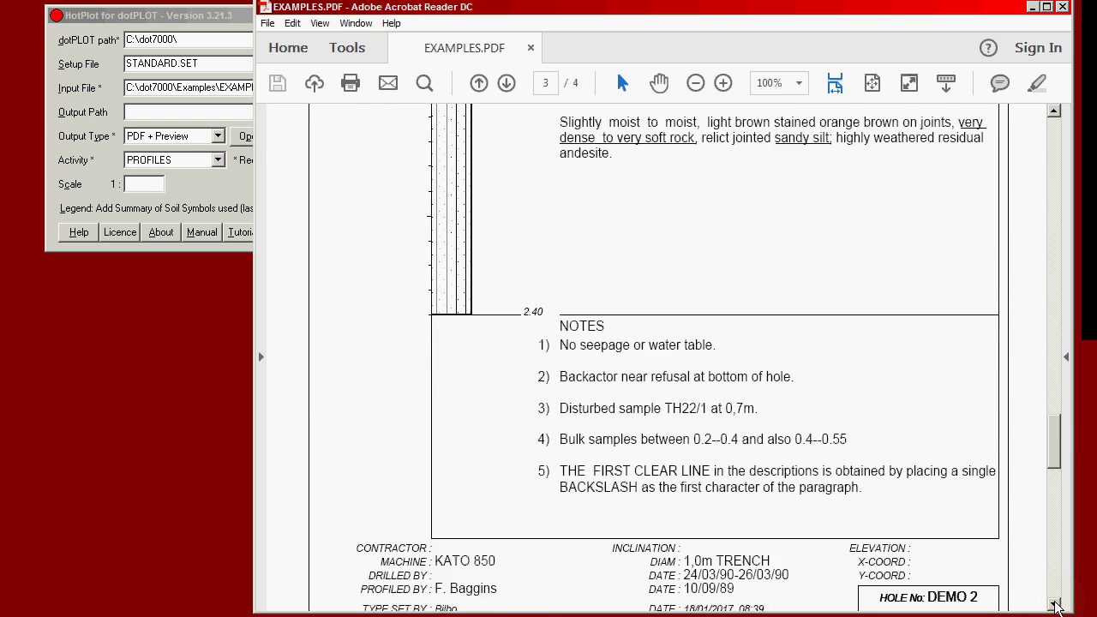
{"action": "scroll", "coordinate": [1055, 606], "scroll_direction": "down", "scroll_amount": 6}
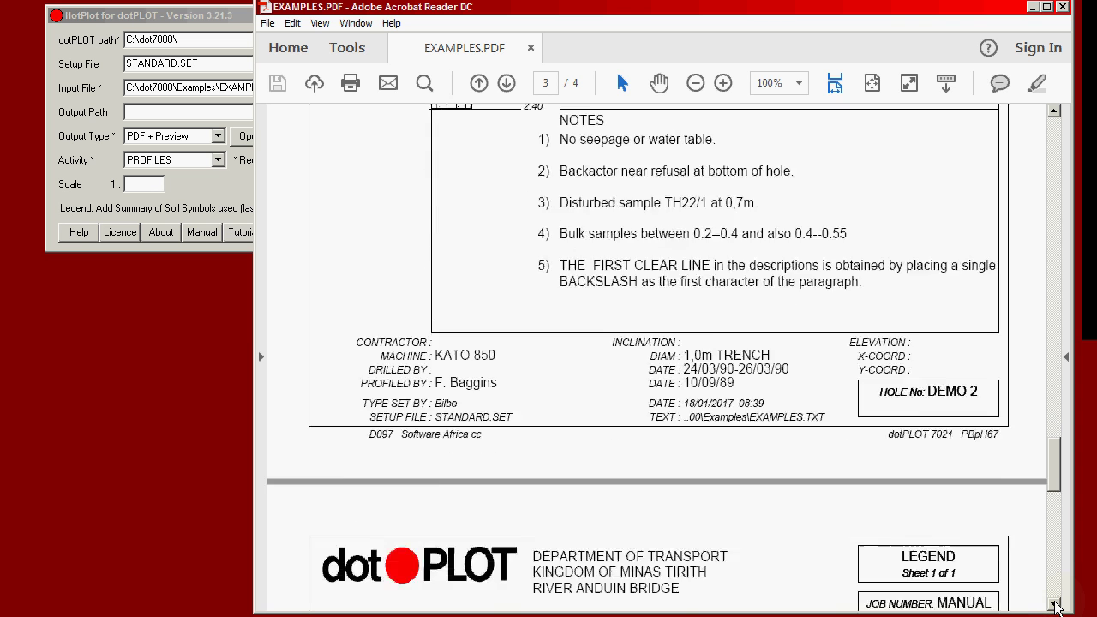
Scroll through the page 4 legend from BOULDERS to ROOTS {SA40} and the LEGEND footer.
{"action": "scroll", "coordinate": [1055, 606], "scroll_direction": "down", "scroll_amount": 2}
{"action": "scroll", "coordinate": [1055, 606], "scroll_direction": "down", "scroll_amount": 8}
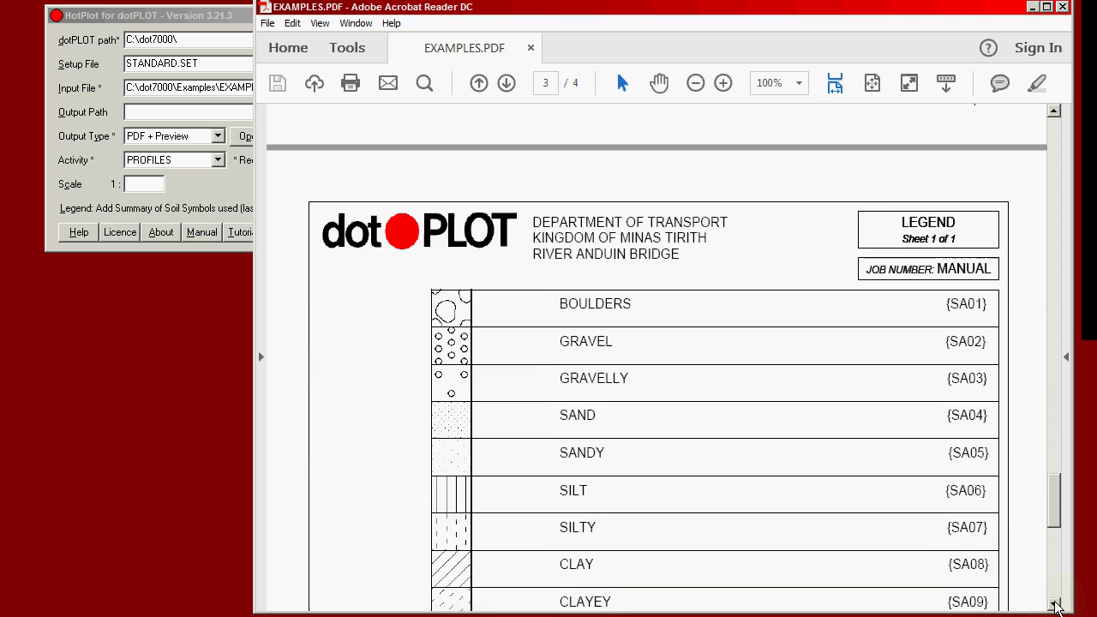
{"action": "scroll", "coordinate": [1055, 606], "scroll_direction": "down", "scroll_amount": 3}
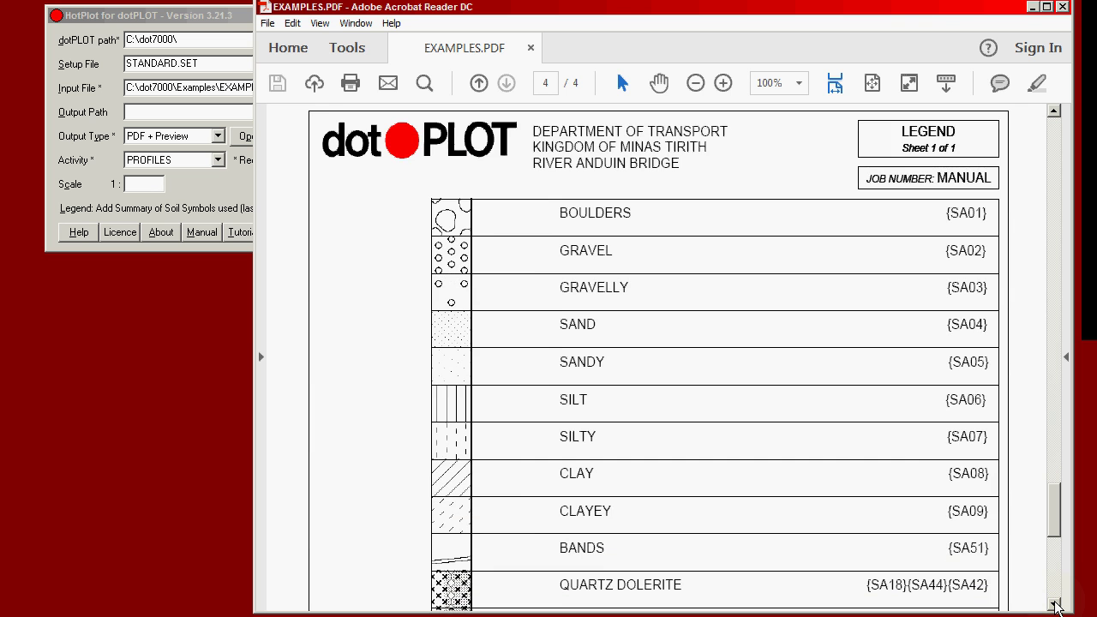
{"action": "scroll", "coordinate": [1055, 606], "scroll_direction": "down", "scroll_amount": 3}
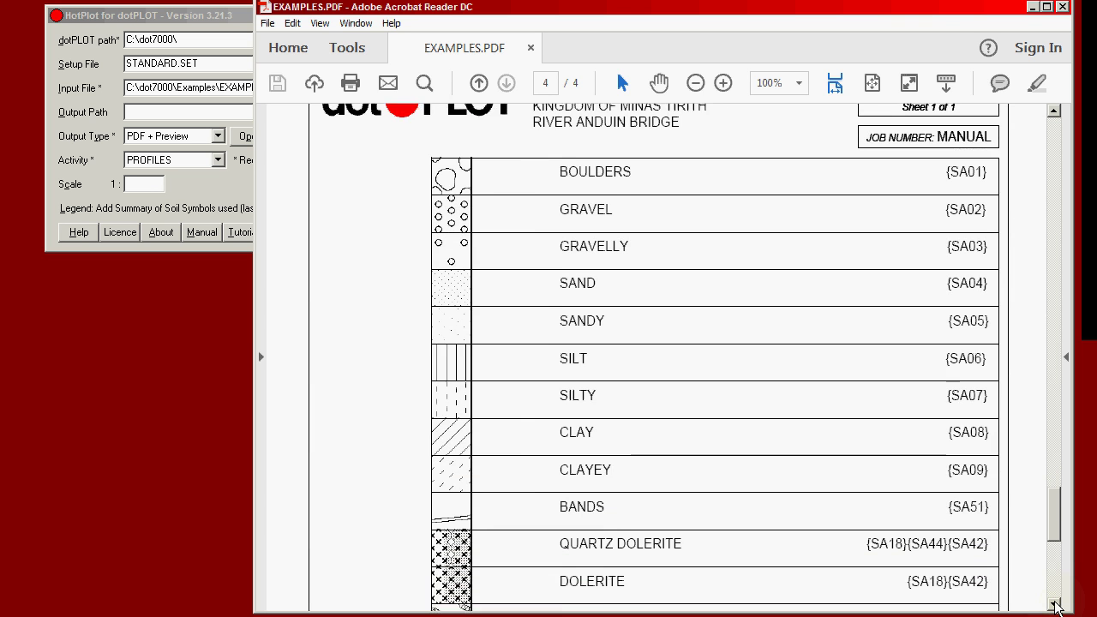
{"action": "scroll", "coordinate": [1056, 606], "scroll_direction": "down", "scroll_amount": 7}
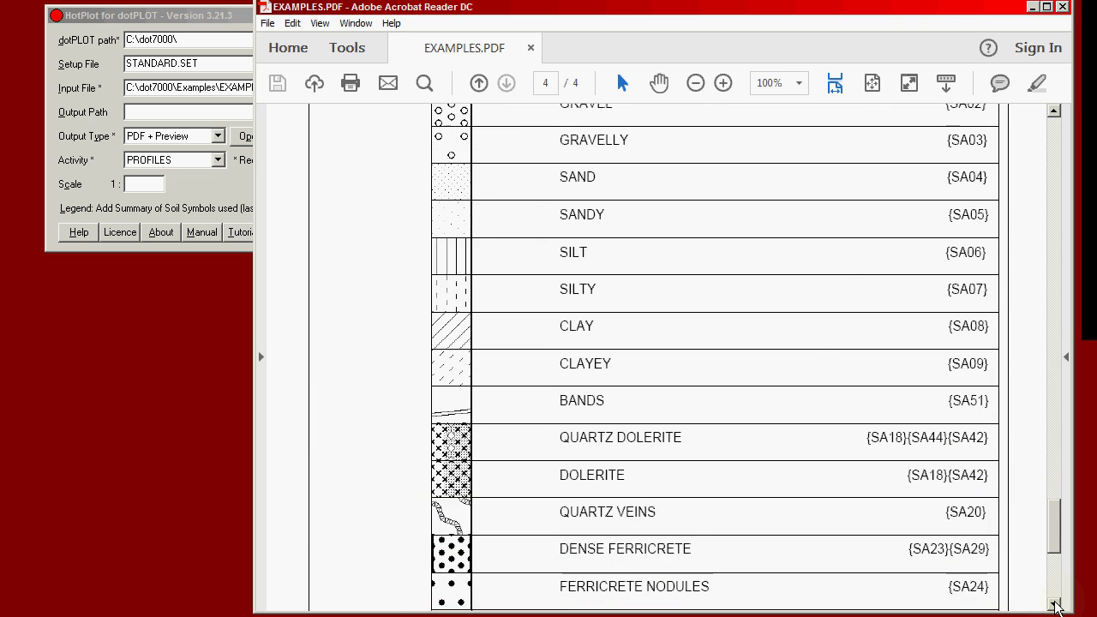
{"action": "scroll", "coordinate": [1056, 606], "scroll_direction": "down", "scroll_amount": 5}
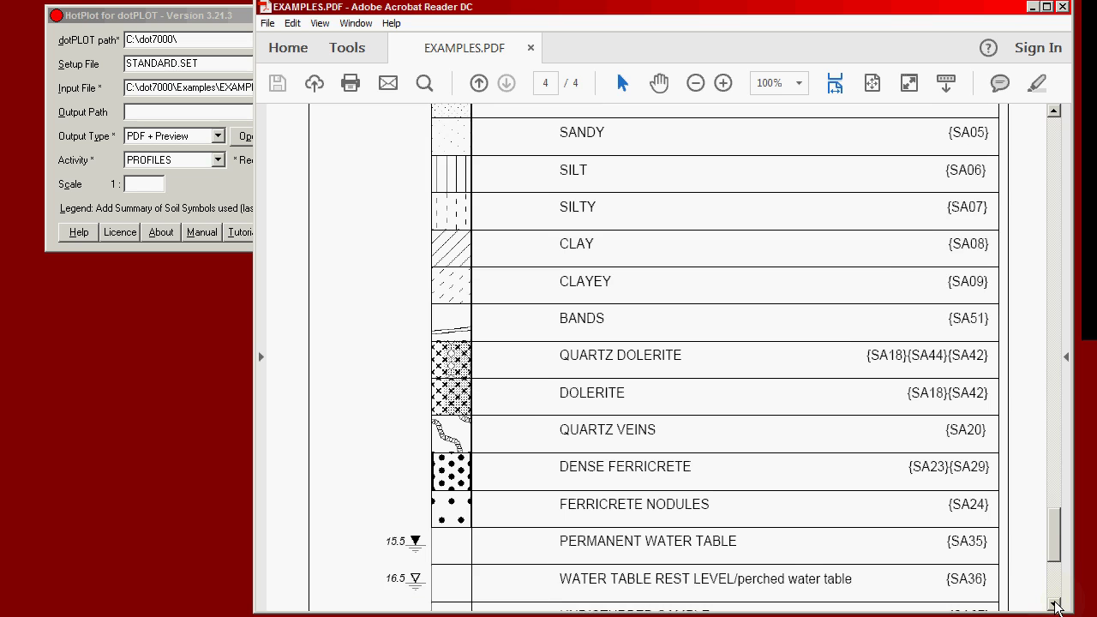
{"action": "scroll", "coordinate": [1055, 606], "scroll_direction": "down", "scroll_amount": 3}
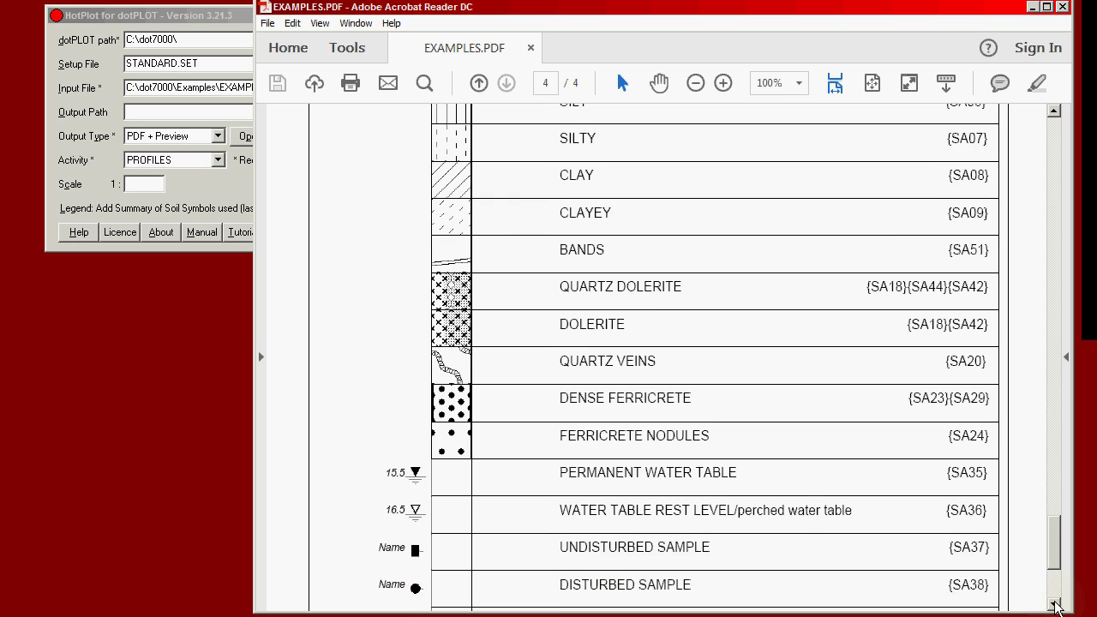
{"action": "scroll", "coordinate": [1055, 606], "scroll_direction": "down", "scroll_amount": 1}
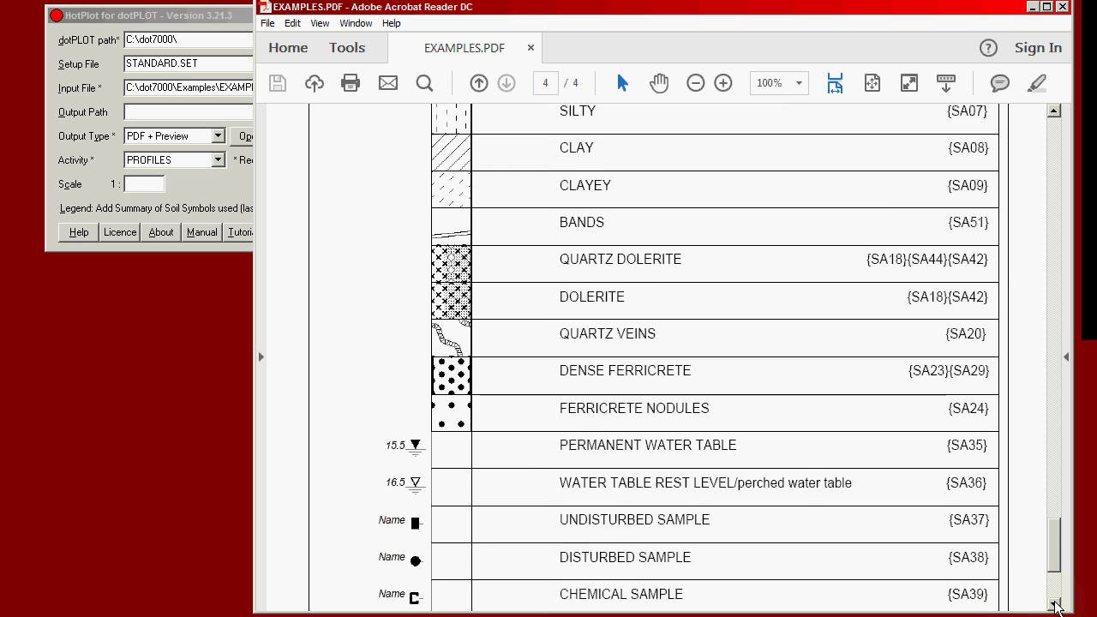
{"action": "scroll", "coordinate": [1056, 606], "scroll_direction": "down", "scroll_amount": 1}
{"action": "scroll", "coordinate": [1055, 606], "scroll_direction": "down", "scroll_amount": 1}
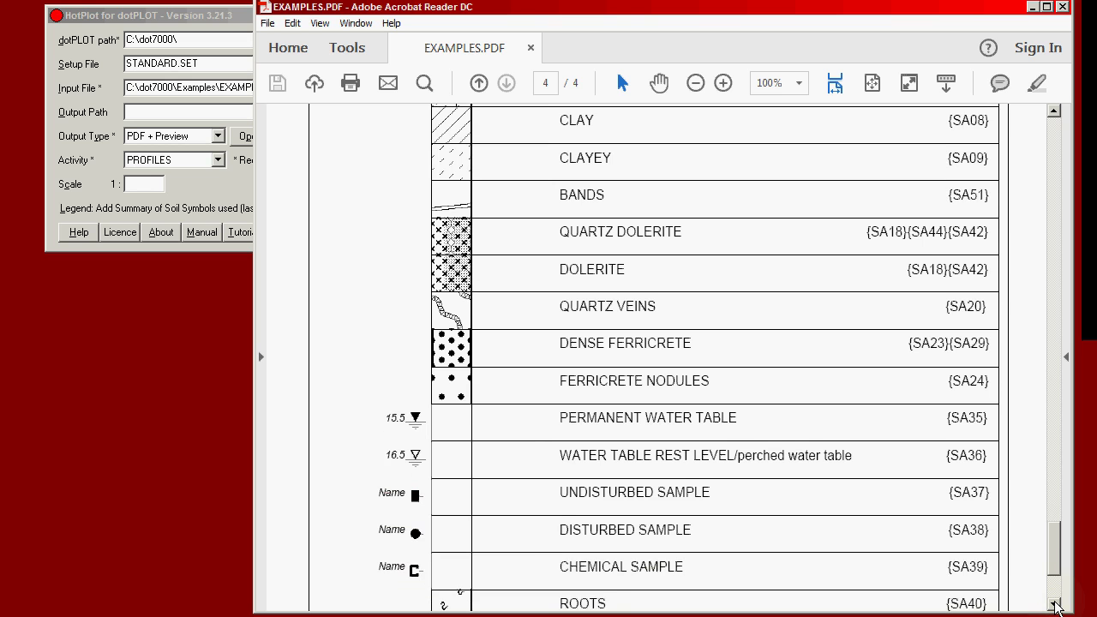
{"action": "scroll", "coordinate": [1055, 606], "scroll_direction": "down", "scroll_amount": 1}
{"action": "scroll", "coordinate": [1055, 606], "scroll_direction": "down", "scroll_amount": 2}
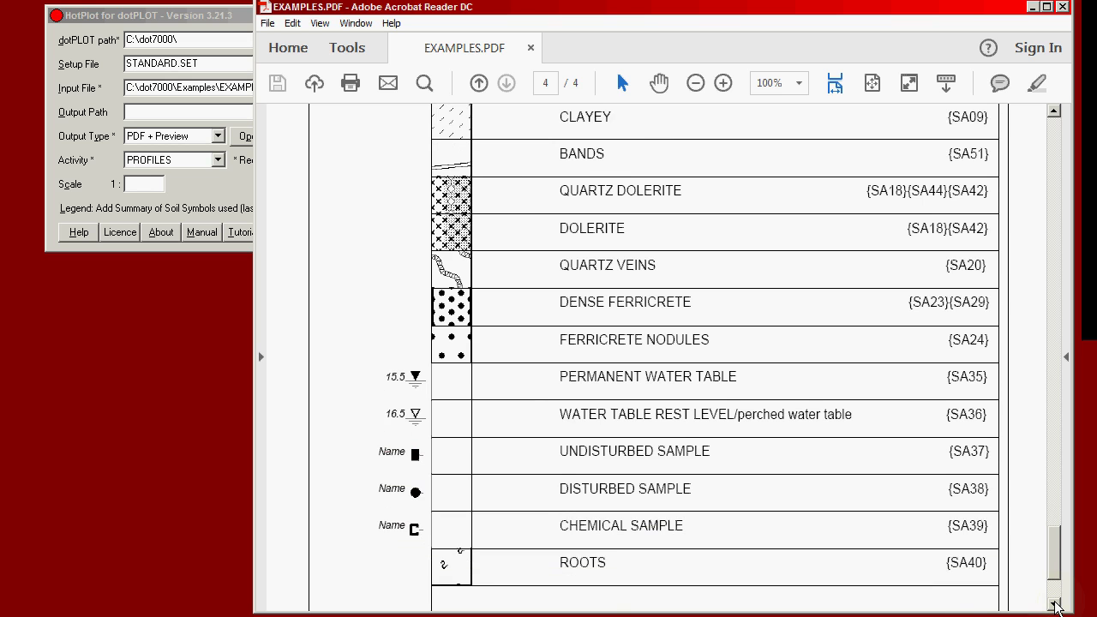
{"action": "scroll", "coordinate": [1055, 606], "scroll_direction": "down", "scroll_amount": 10}
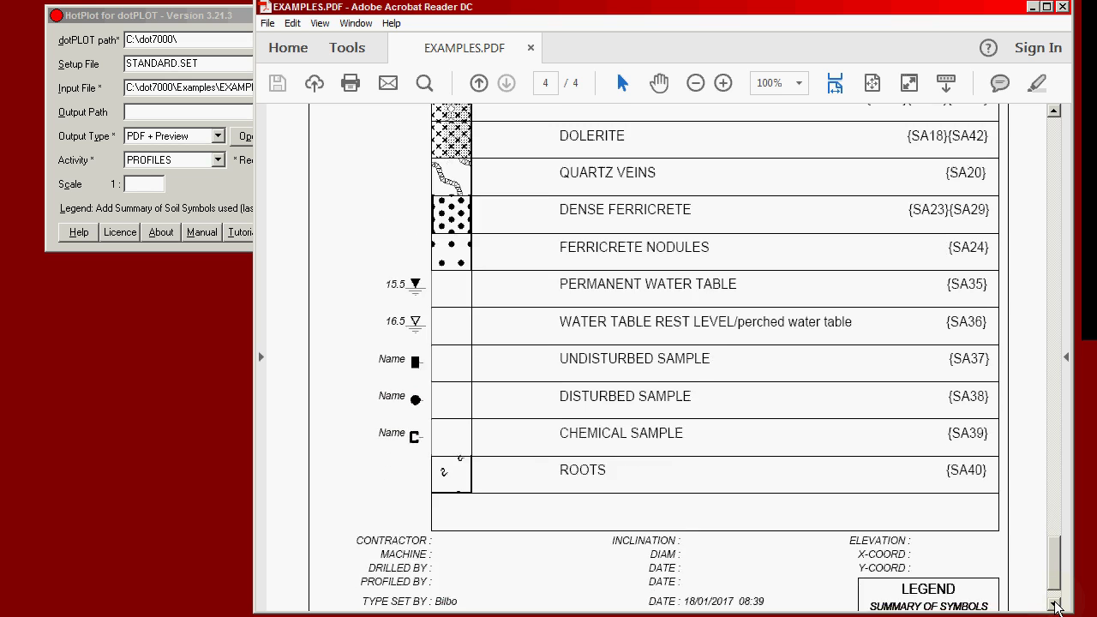